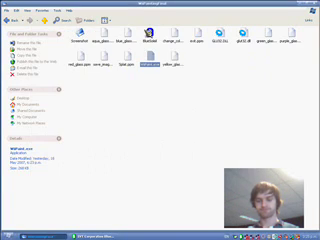
- Open the Screenshot folder and view the saved red-splat image in Picture and Fax Viewer
double_click(80, 40)
double_click(80, 37)
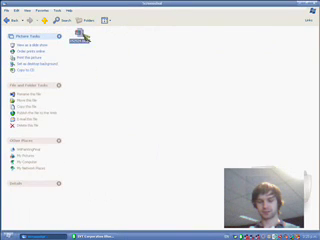